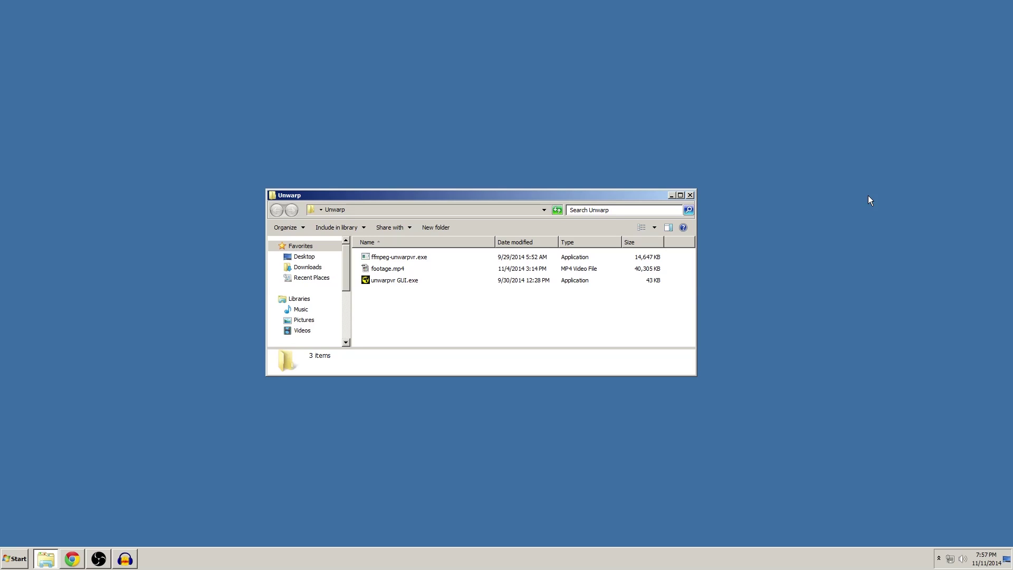
Step: Download ffmpeg-unwarpvr-0.2-Windows.zip from the bottom of the unwarpvr 0.2 release page
left_click_drag(571, 198, 590, 195)
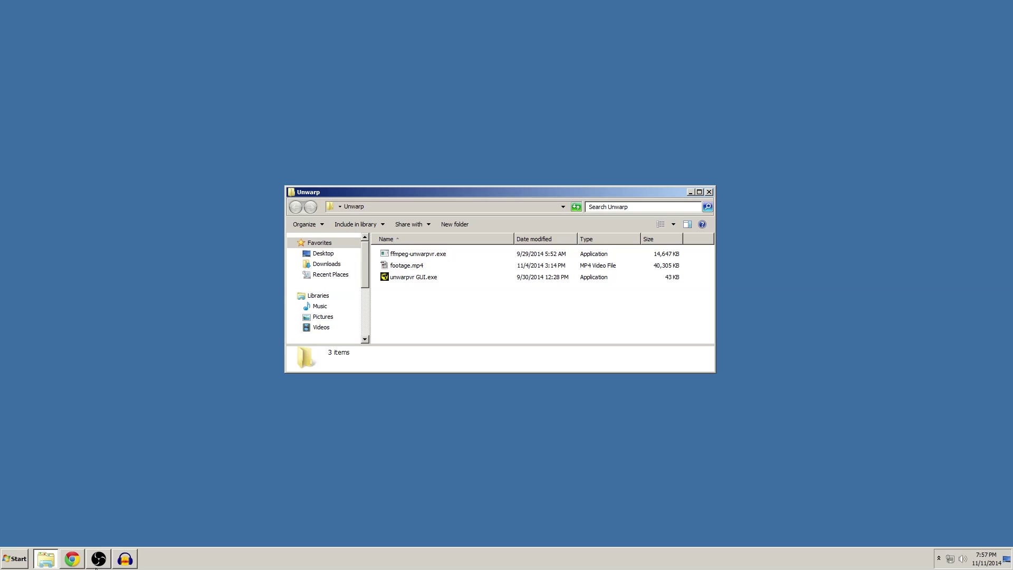
left_click(77, 564)
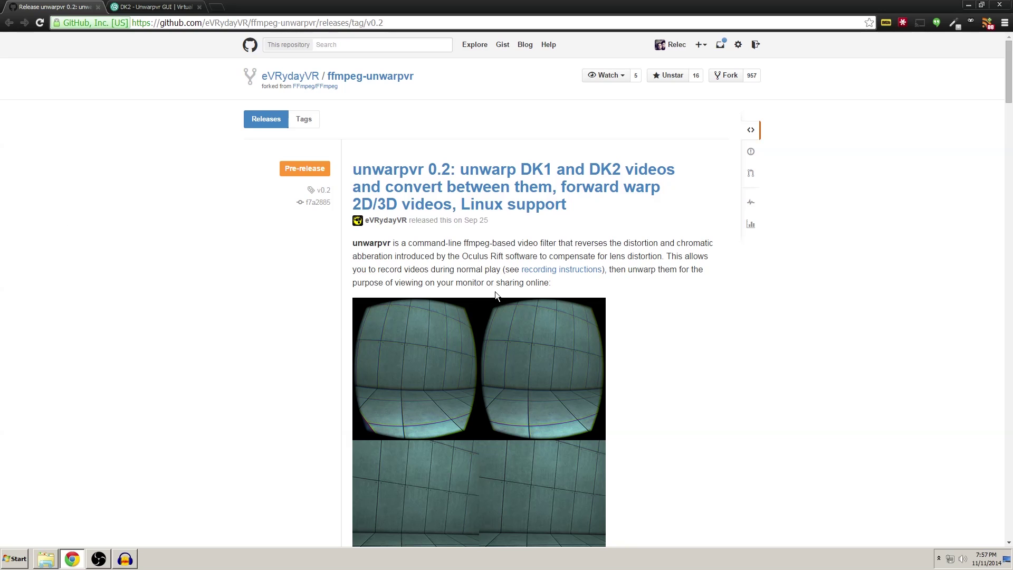
left_click_drag(1009, 68, 1006, 551)
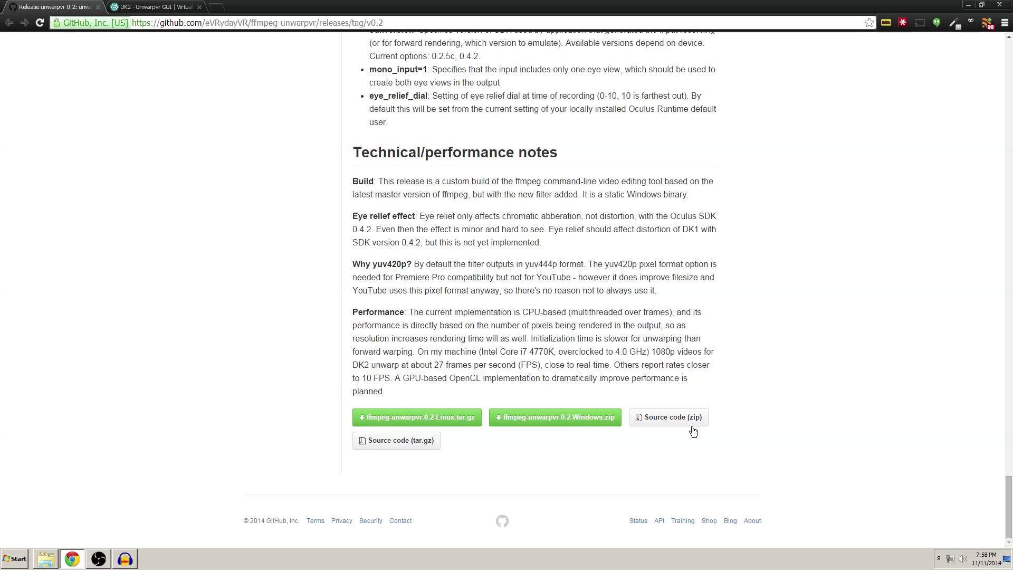
left_click(583, 419)
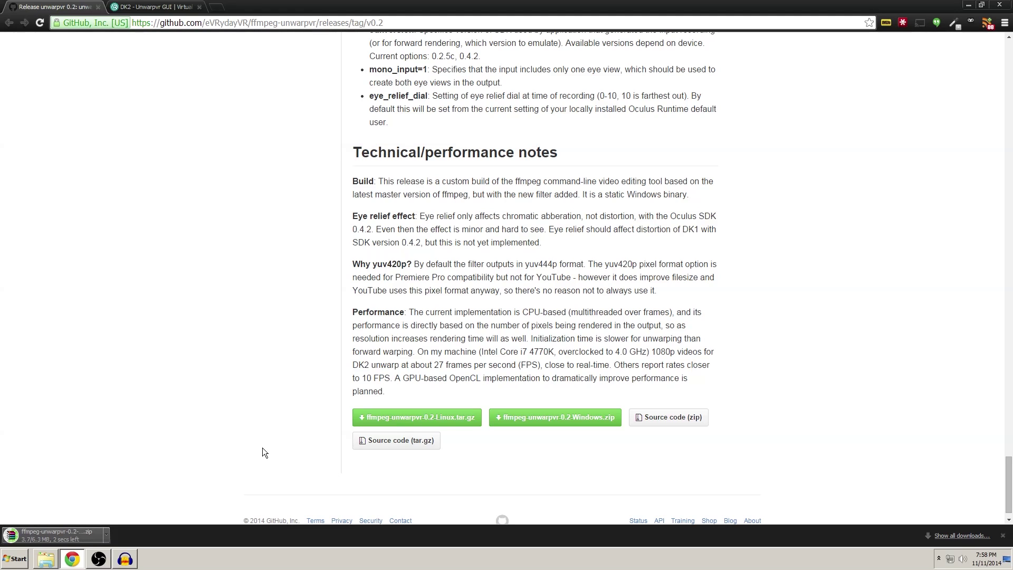
Step: Open the downloaded zip in WinRAR and glance back over the release page
left_click(71, 532)
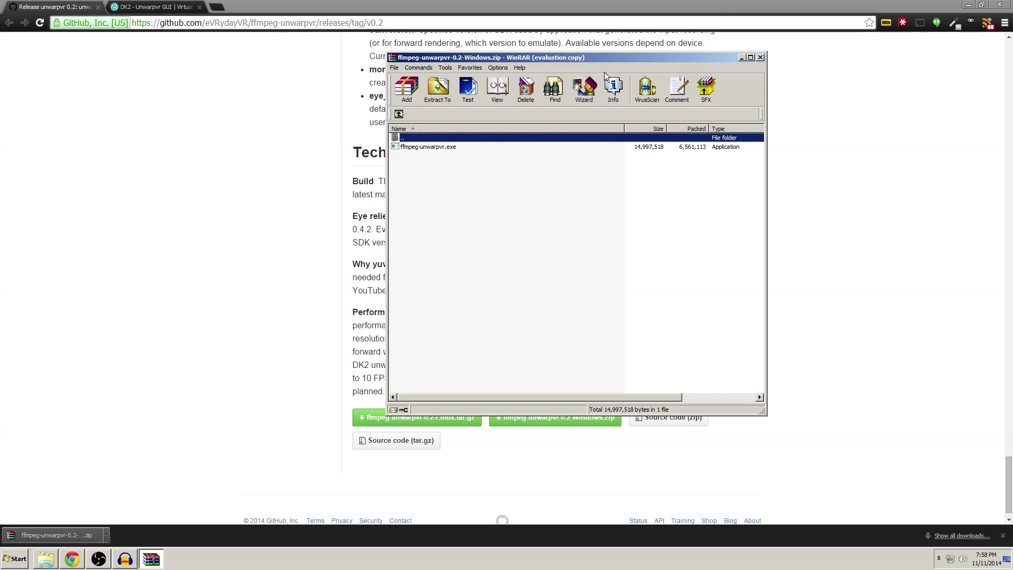
left_click(742, 57)
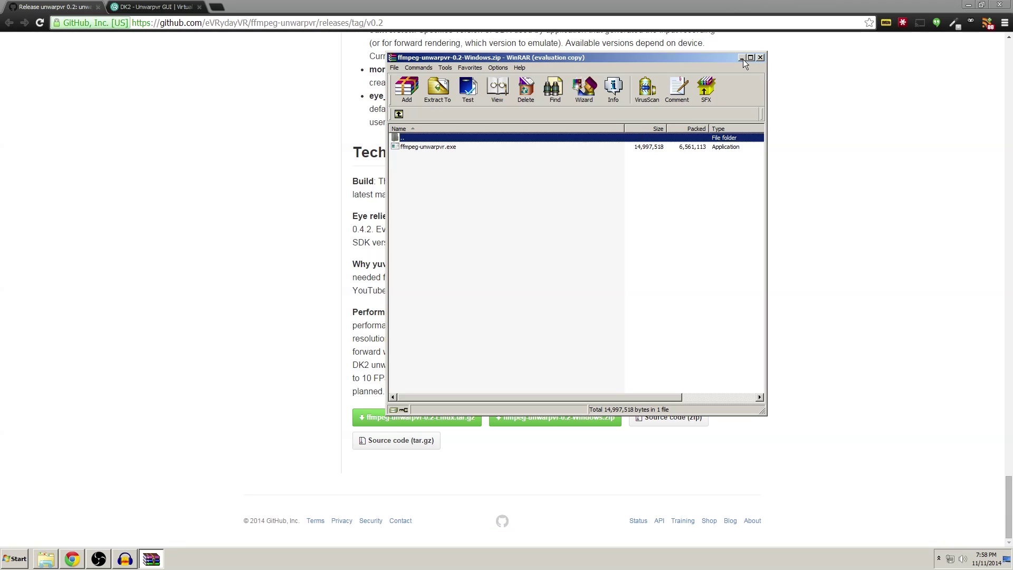
scroll(200, 281, "up", 20)
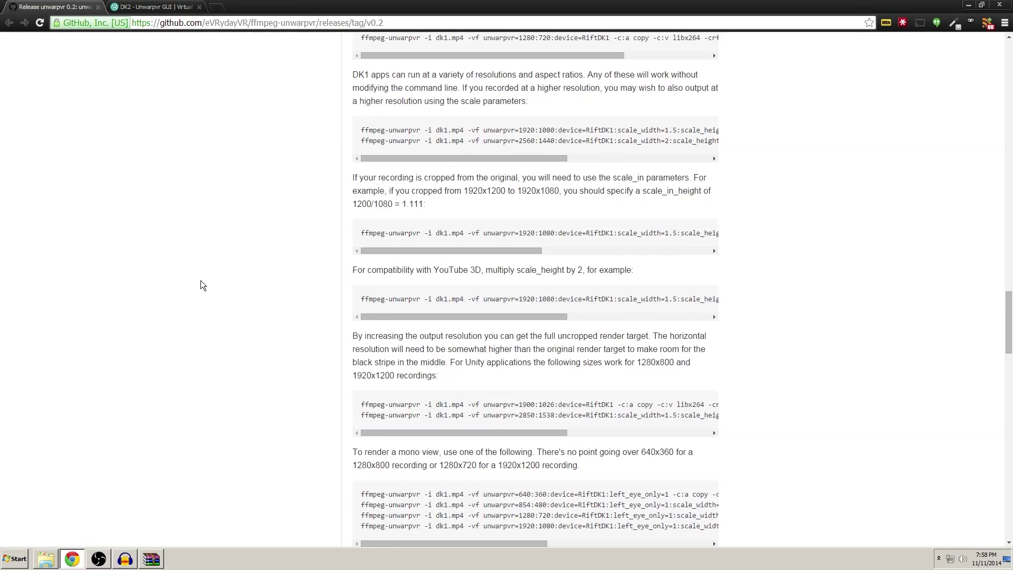
scroll(199, 283, "up", 4)
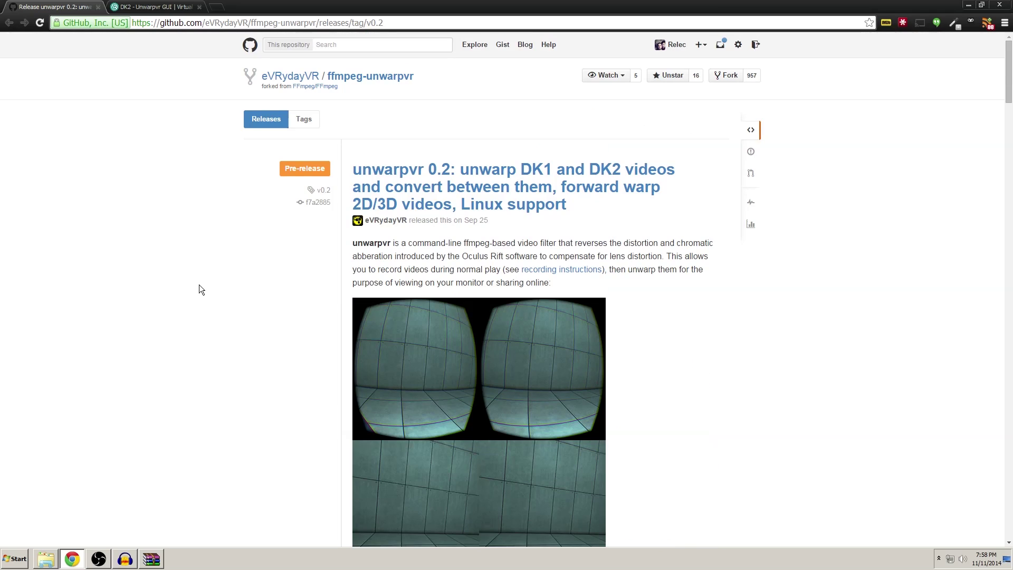
scroll(199, 284, "down", 8)
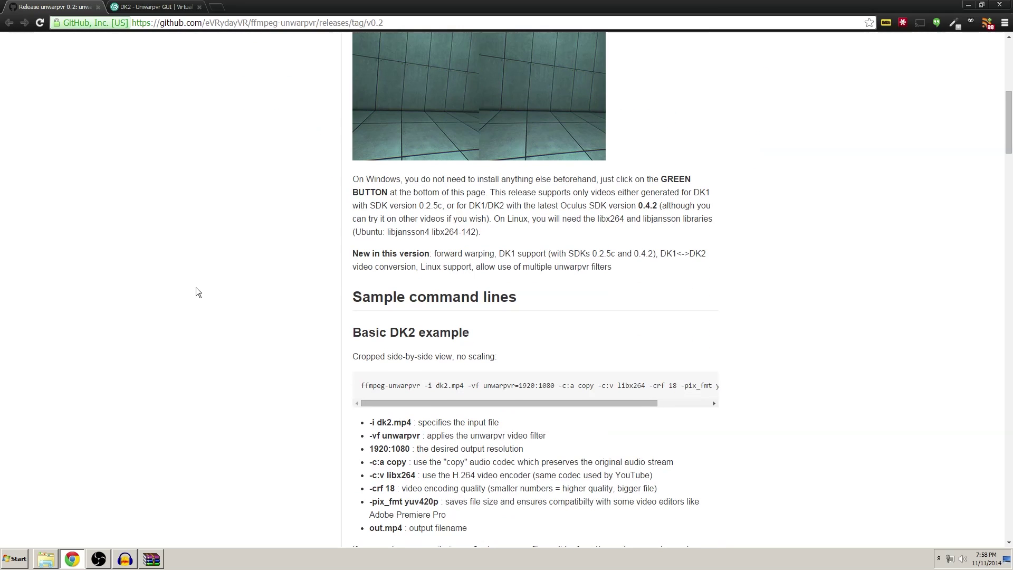
Step: Try running ffmpeg-unwarpvr.exe from the archive, dismiss the security warning, and return to GitHub
left_click(151, 559)
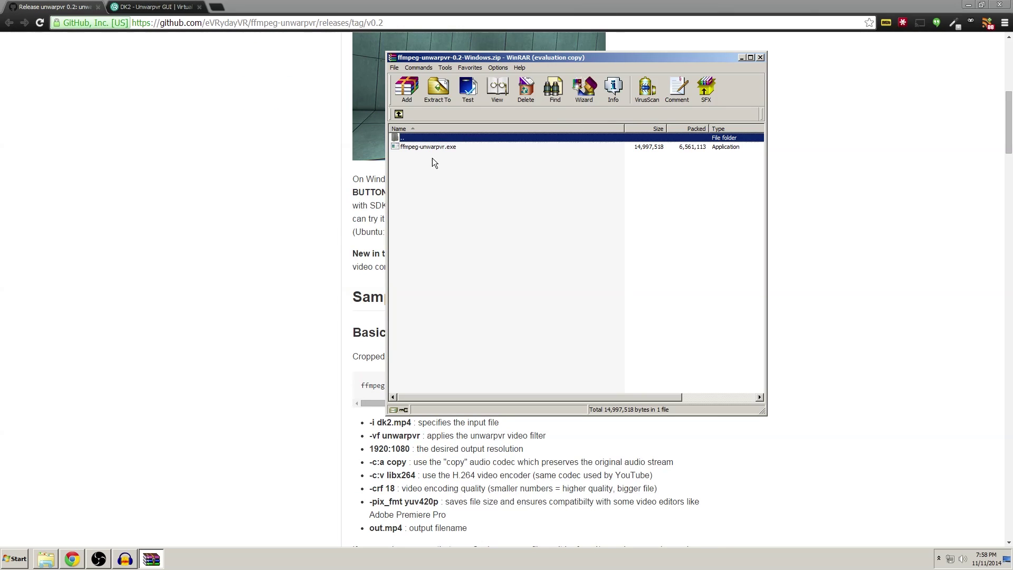
double_click(427, 148)
left_click(525, 292)
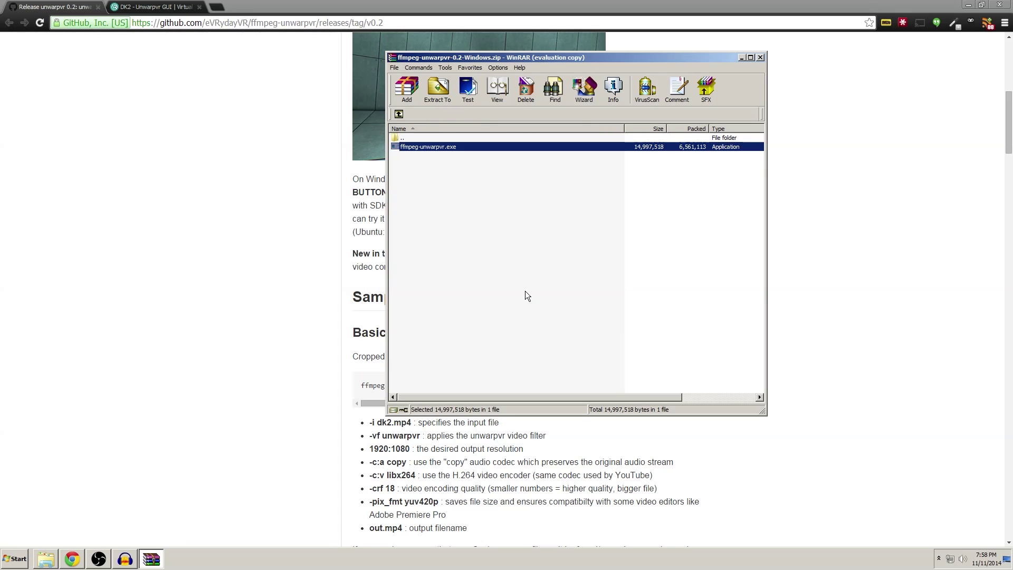
left_click(888, 230)
scroll(298, 289, "down", 5)
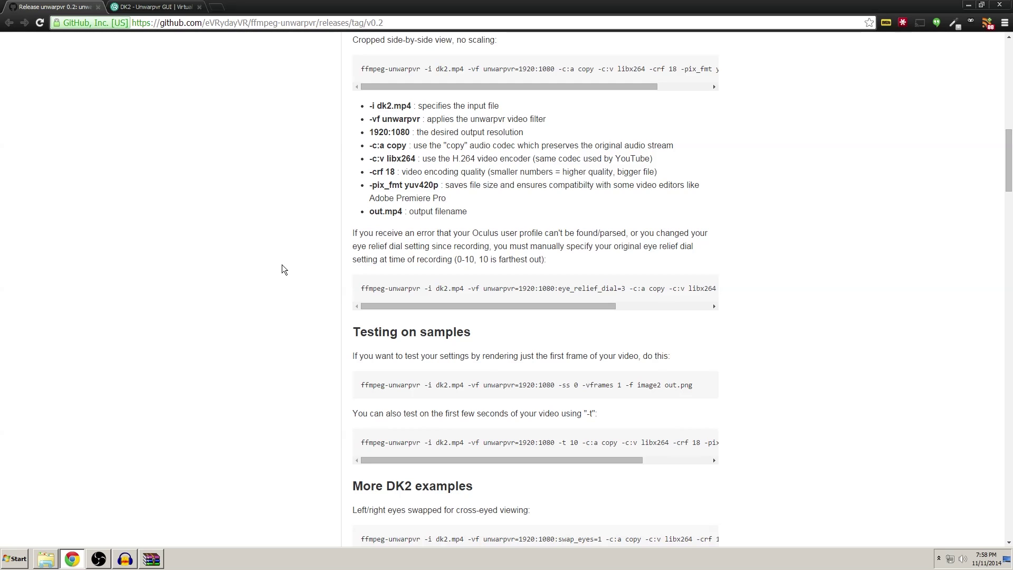
scroll(189, 274, "up", 3)
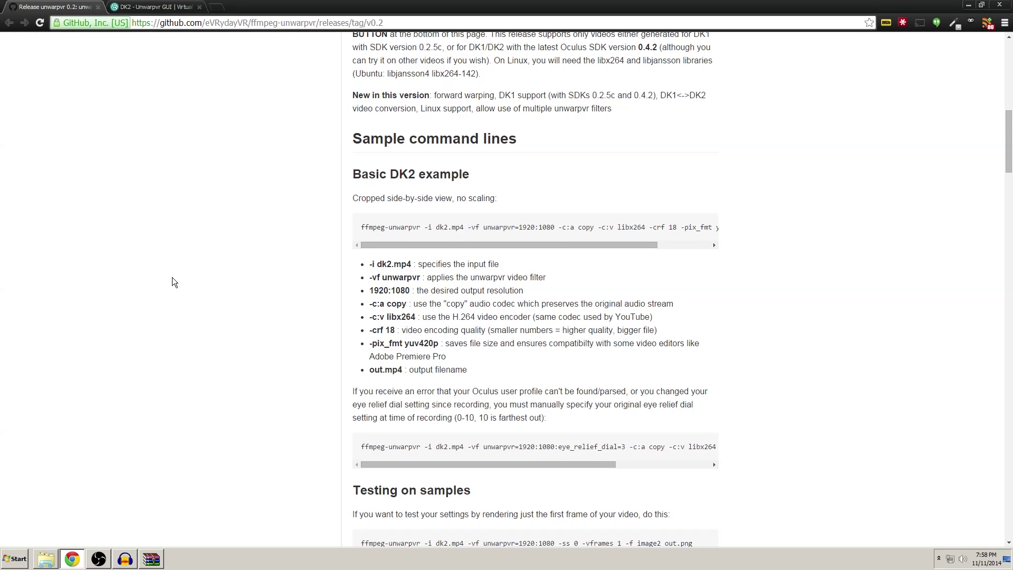
scroll(173, 278, "up", 4)
scroll(172, 277, "up", 4)
scroll(172, 277, "down", 7)
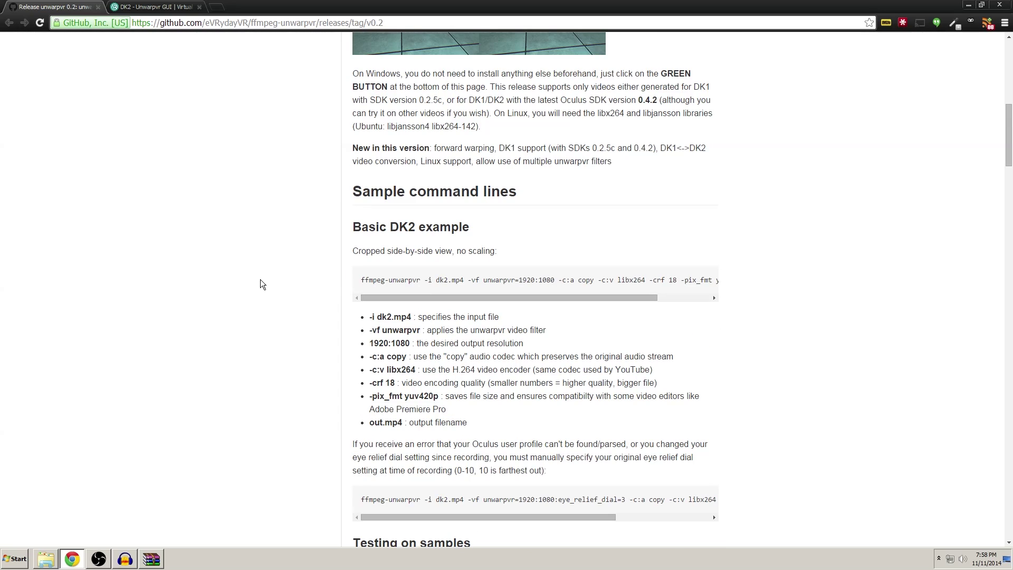
scroll(261, 284, "down", 2)
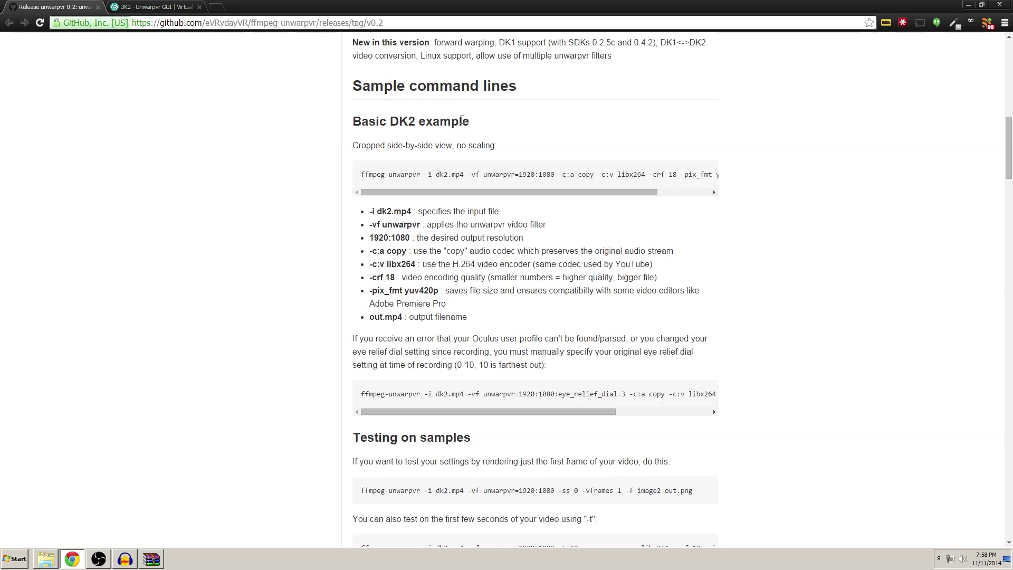
left_click_drag(361, 176, 615, 193)
scroll(276, 246, "down", 5)
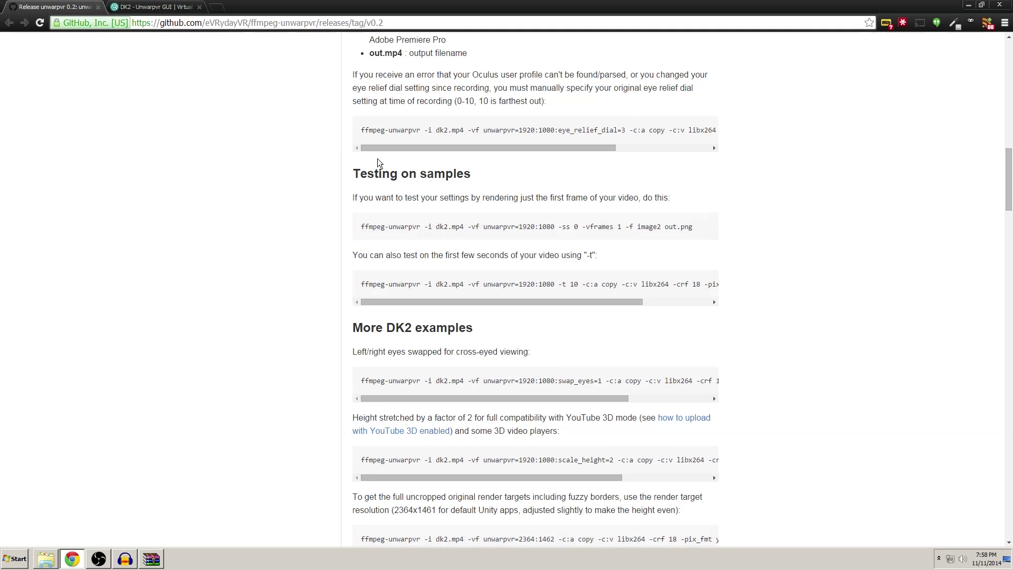
scroll(284, 215, "up", 2)
scroll(297, 235, "up", 15)
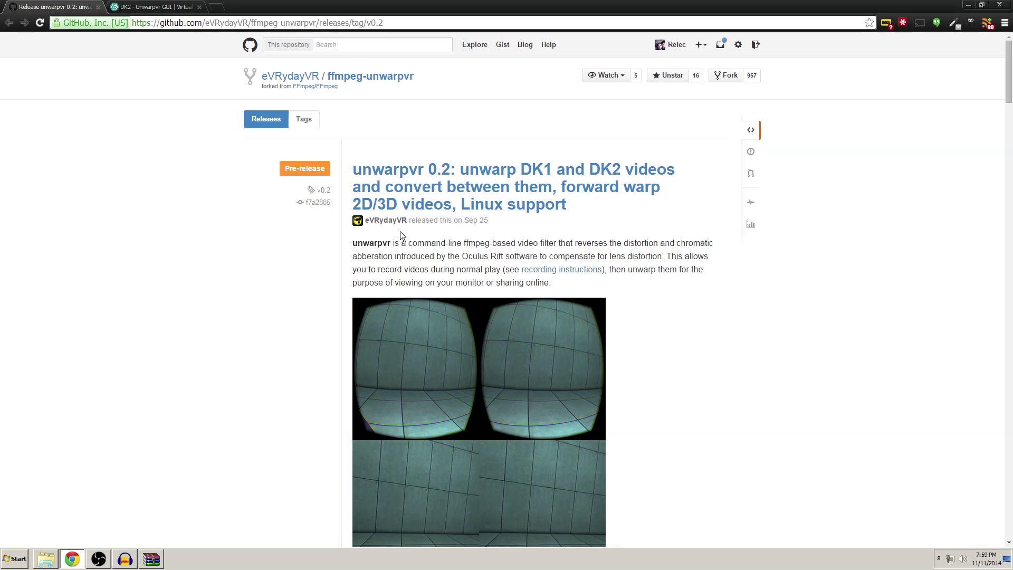
Step: Download unwarpvr GUI 1.0 via Download Now on the VR Forum Unwarpvr GUI page
left_click(133, 7)
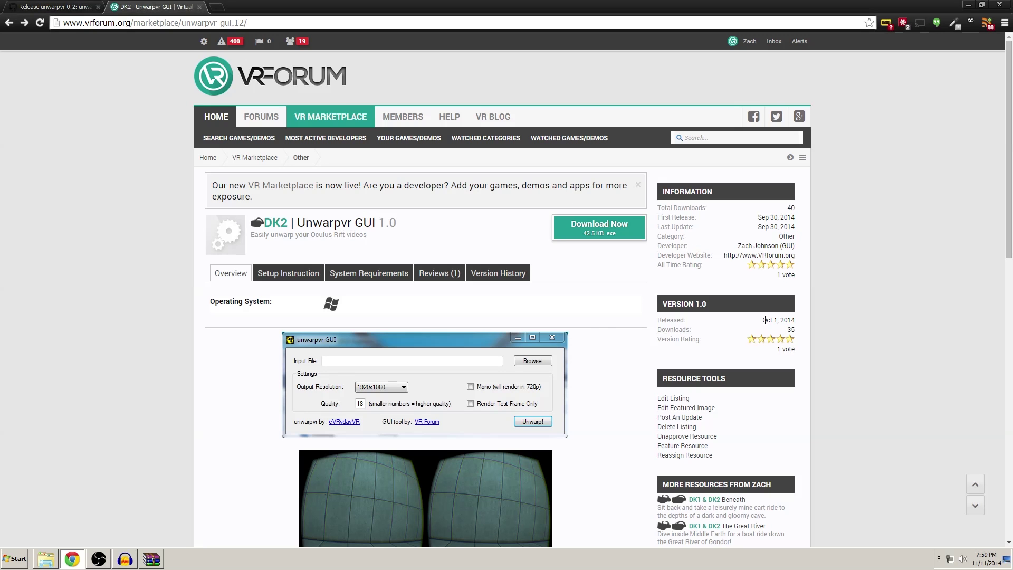
scroll(599, 321, "down", 10)
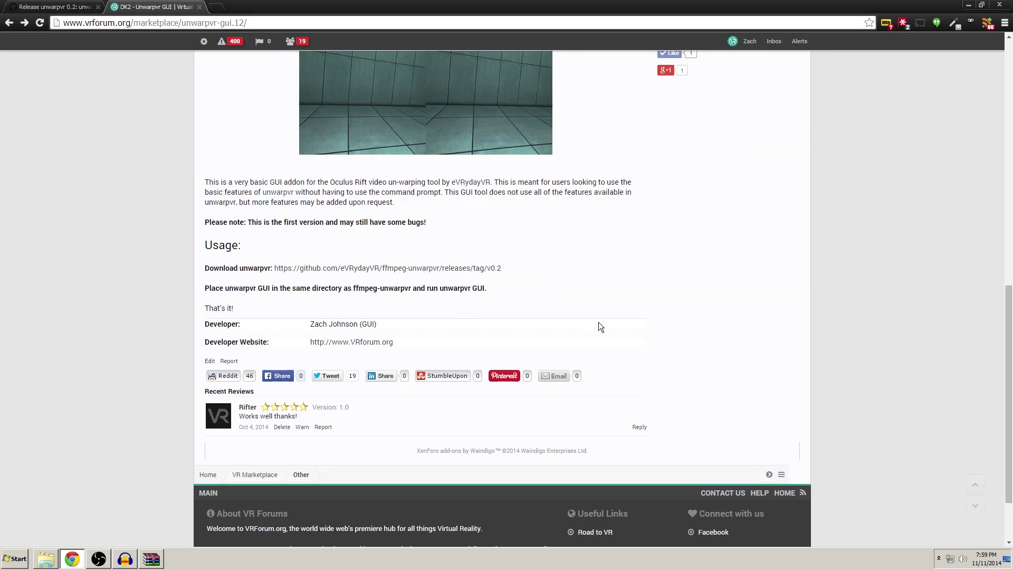
scroll(598, 326, "up", 10)
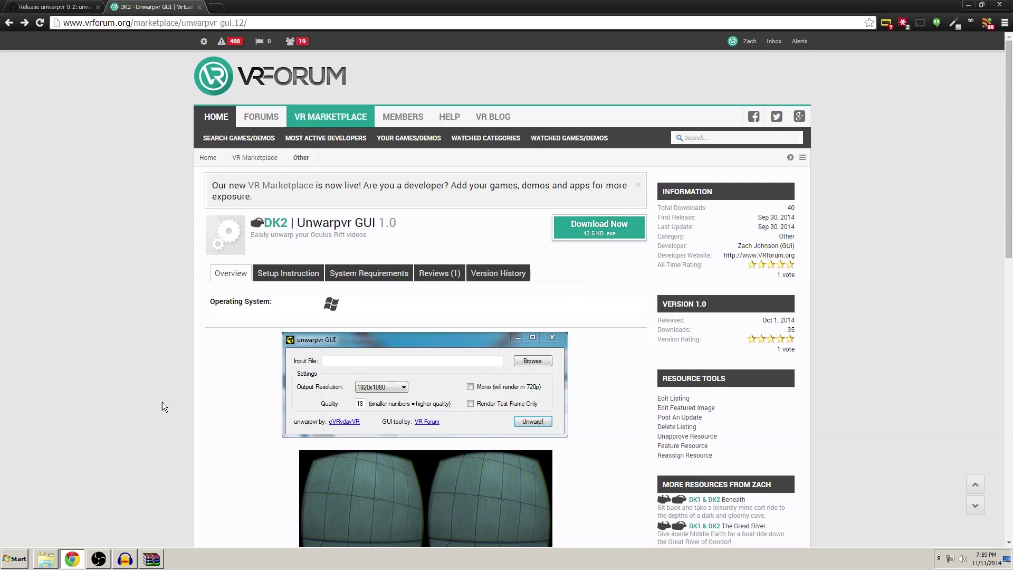
scroll(162, 401, "down", 5)
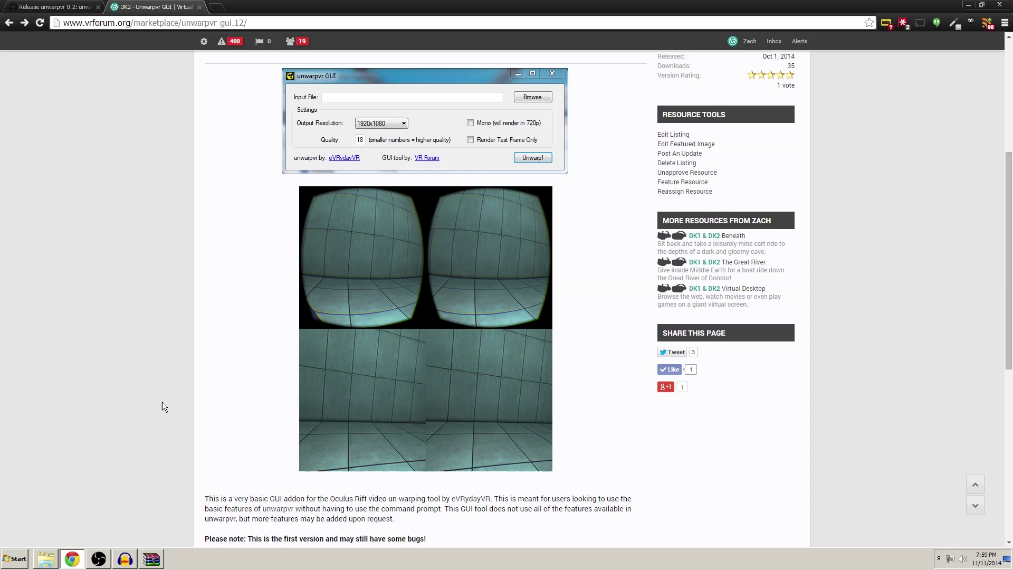
scroll(159, 399, "up", 5)
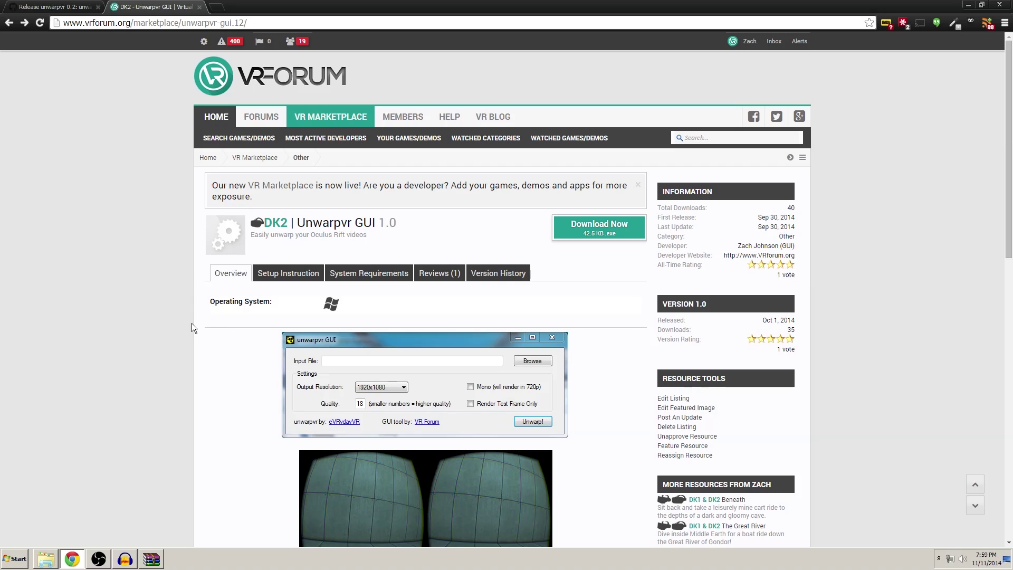
left_click(604, 228)
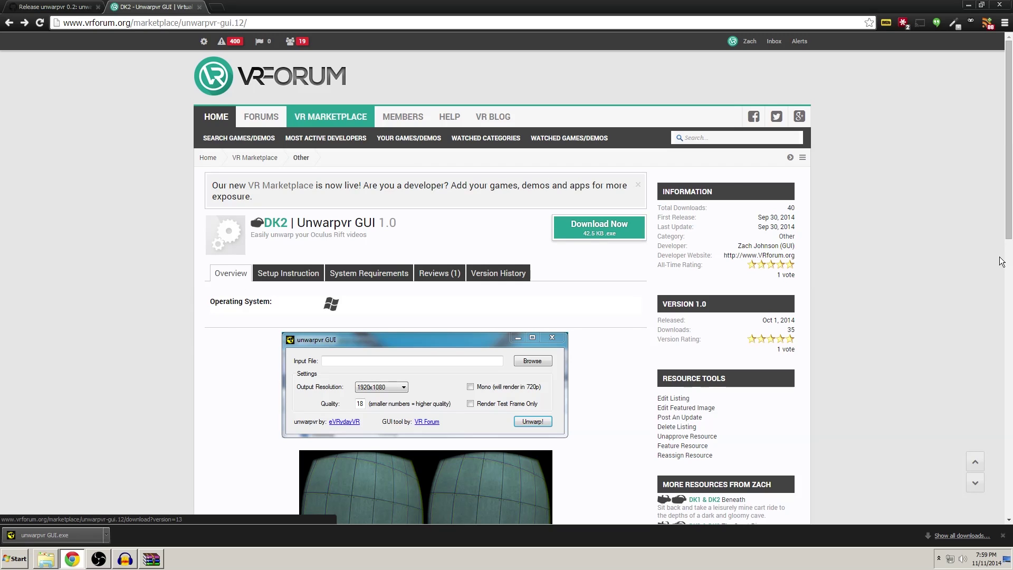
left_click(750, 42)
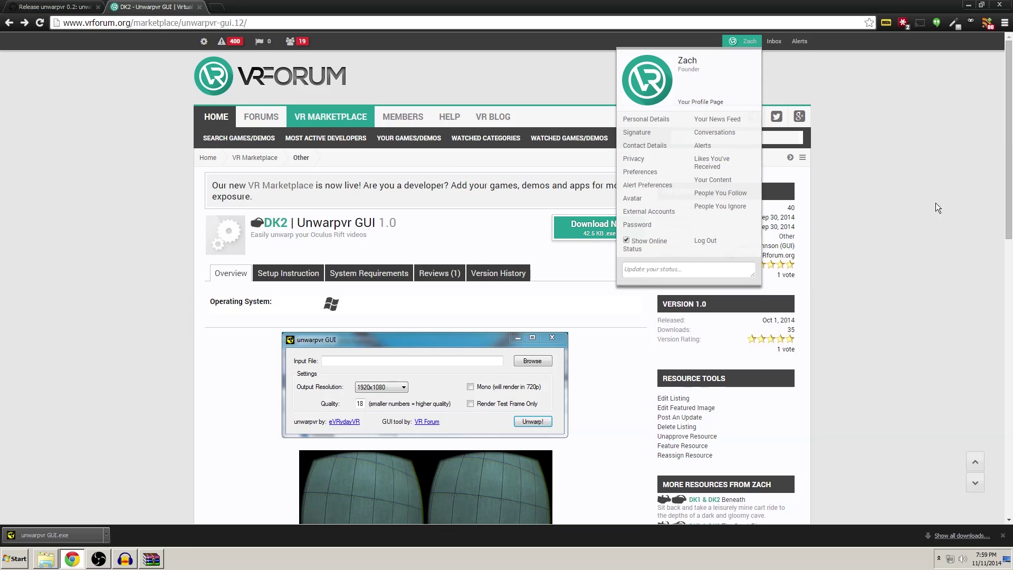
left_click(980, 253)
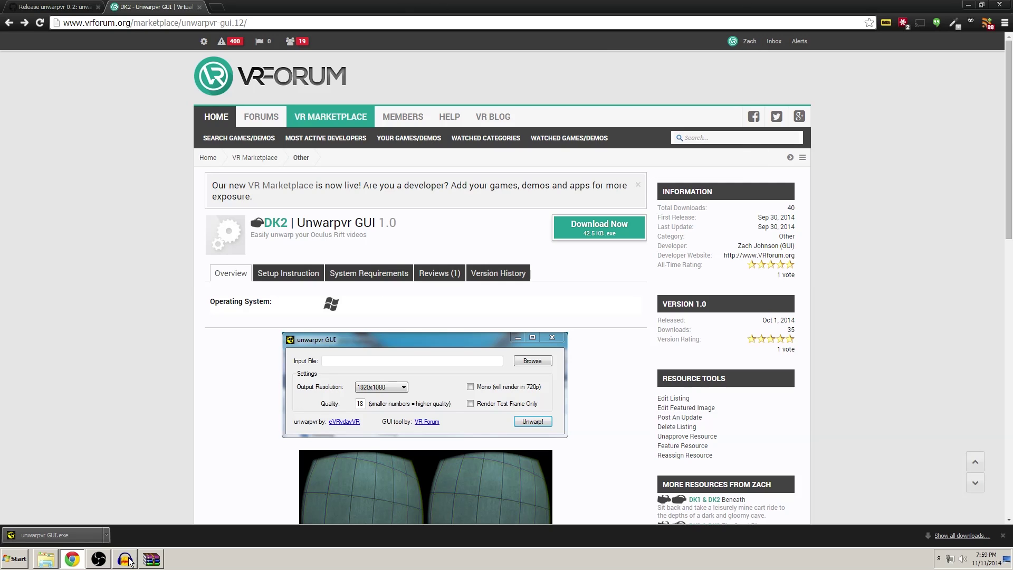
Step: Hide Chrome and WinRAR, then move and enlarge the Unwarp folder window
left_click(968, 5)
left_click(742, 57)
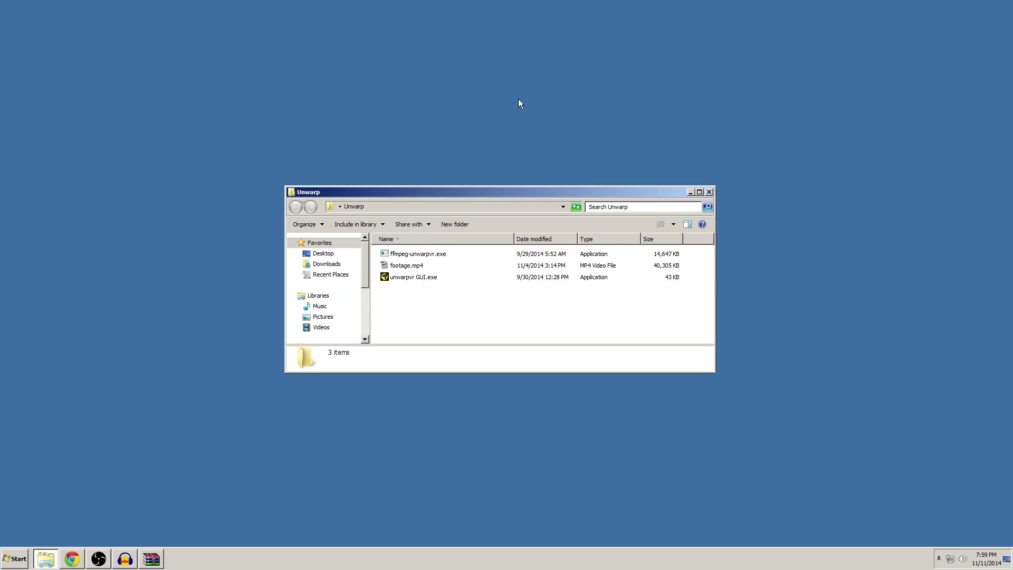
left_click_drag(397, 199, 374, 132)
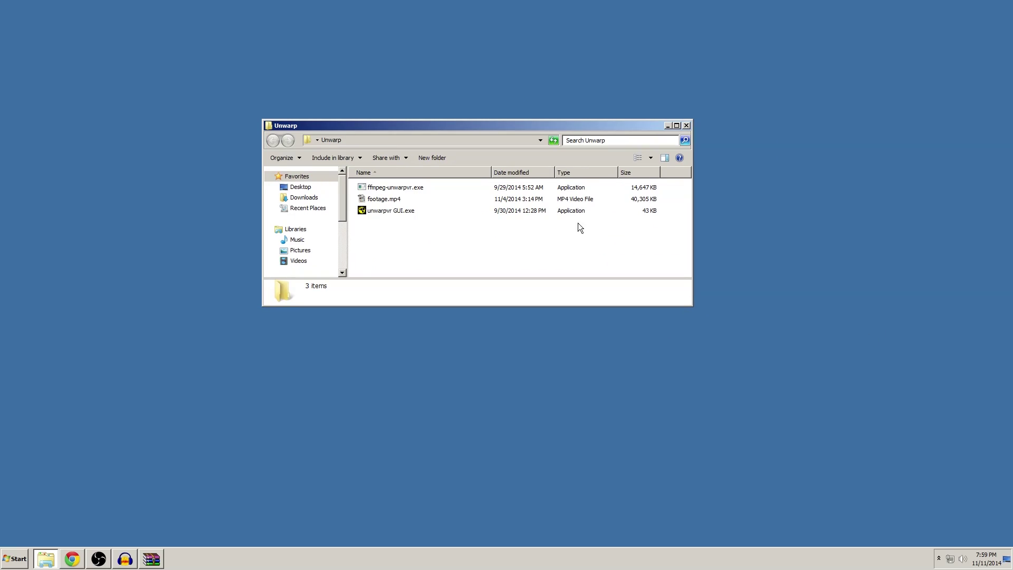
left_click_drag(689, 305, 714, 367)
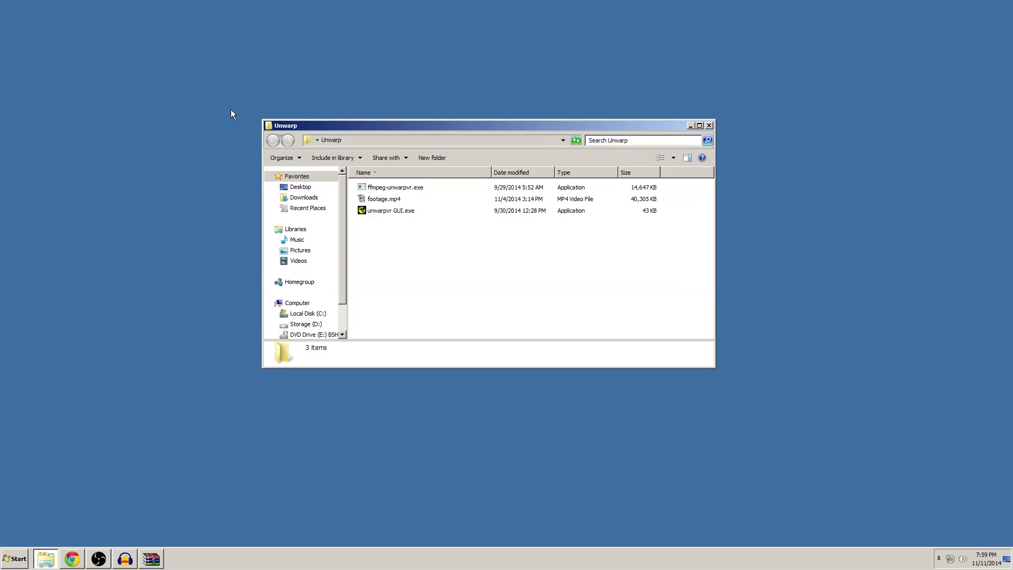
Step: Play the warped footage.mp4 in MPC-HC, then close the player
left_click(383, 203)
double_click(383, 199)
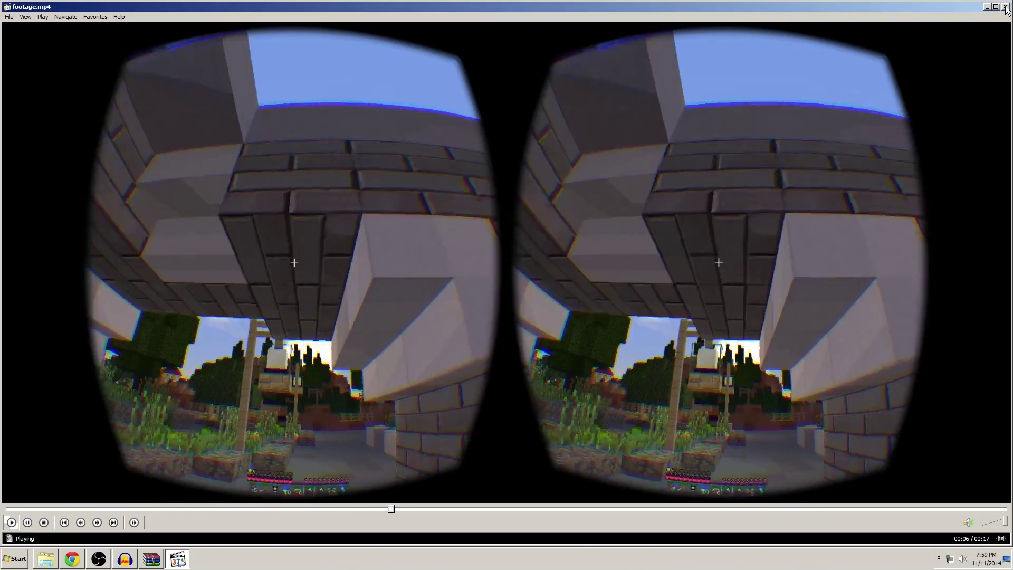
left_click(1006, 7)
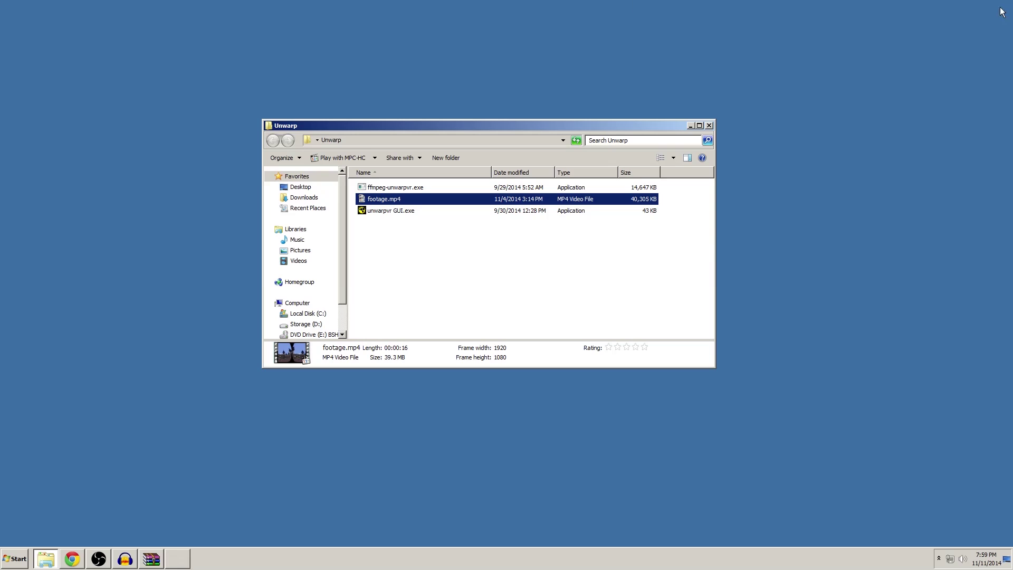
left_click(455, 219)
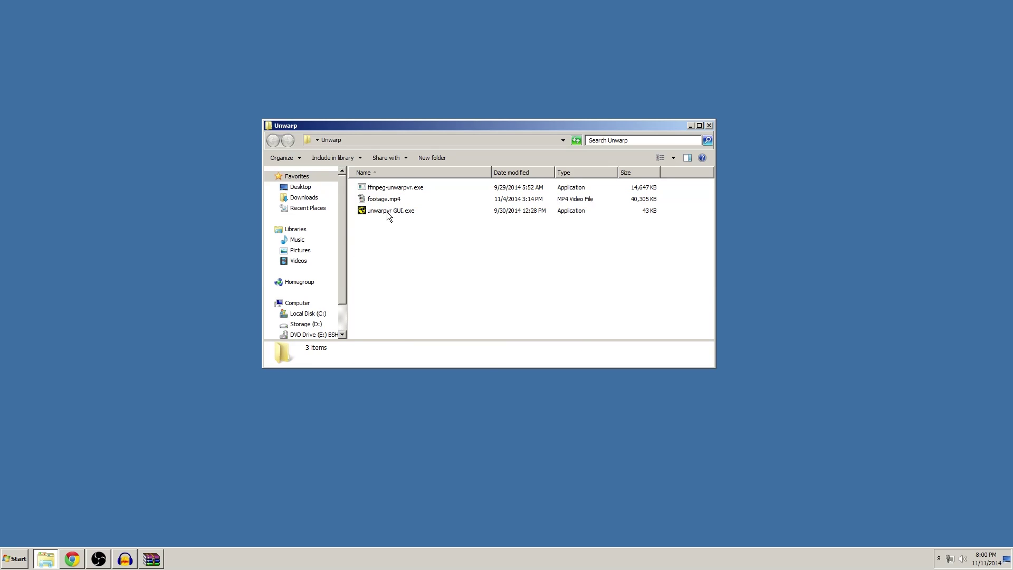
Step: Launch unwarpvr GUI and choose Desktop > Unwarp > footage.mp4 as the input video
double_click(403, 210)
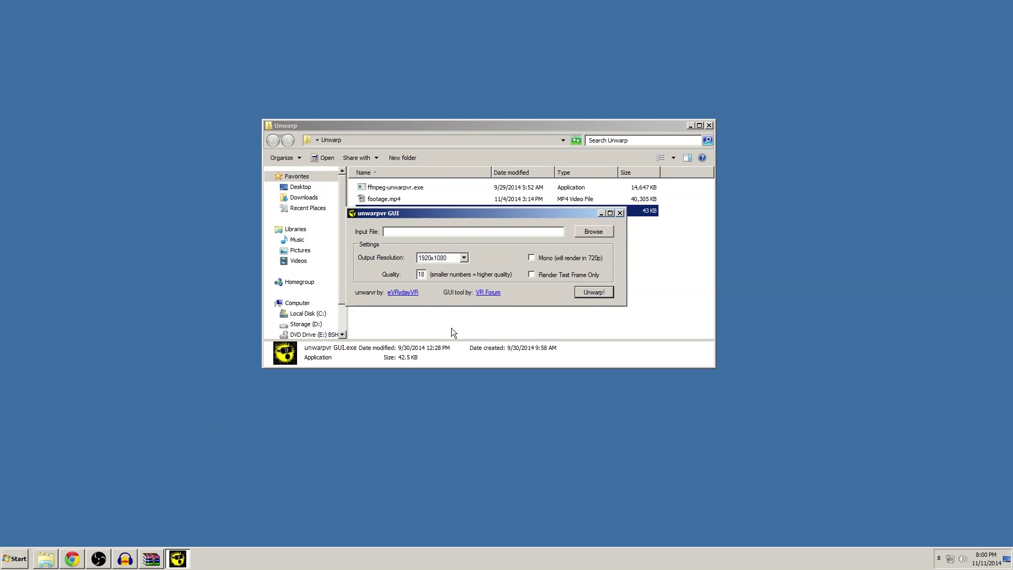
left_click(593, 233)
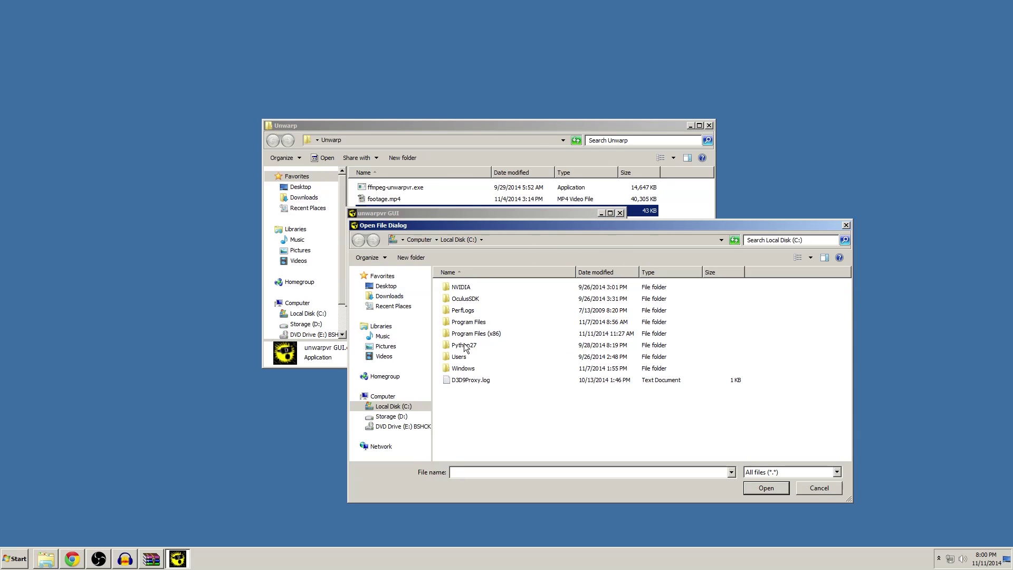
left_click(386, 286)
left_click_drag(522, 224, 400, 62)
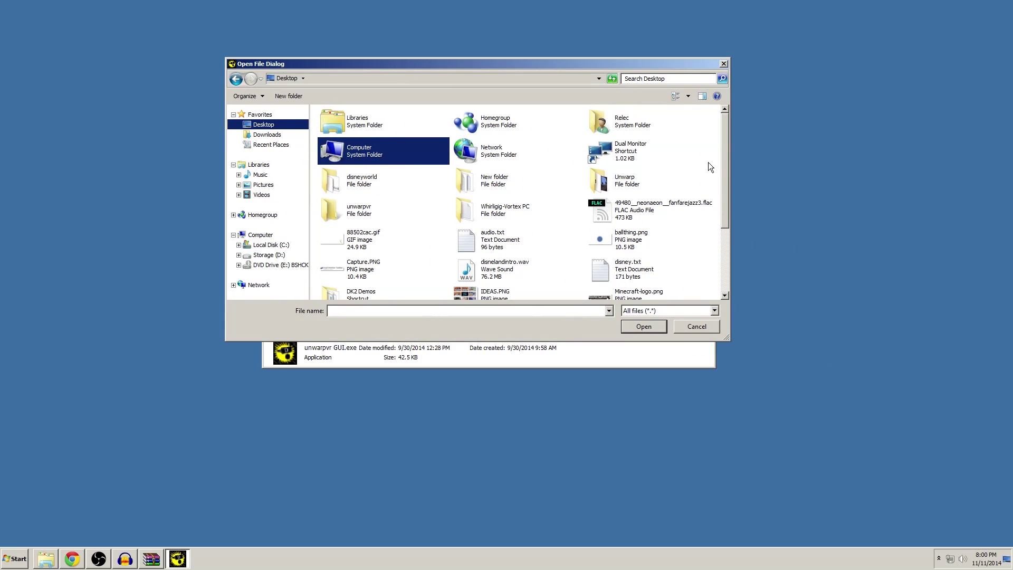
scroll(729, 156, "down", 1)
double_click(620, 165)
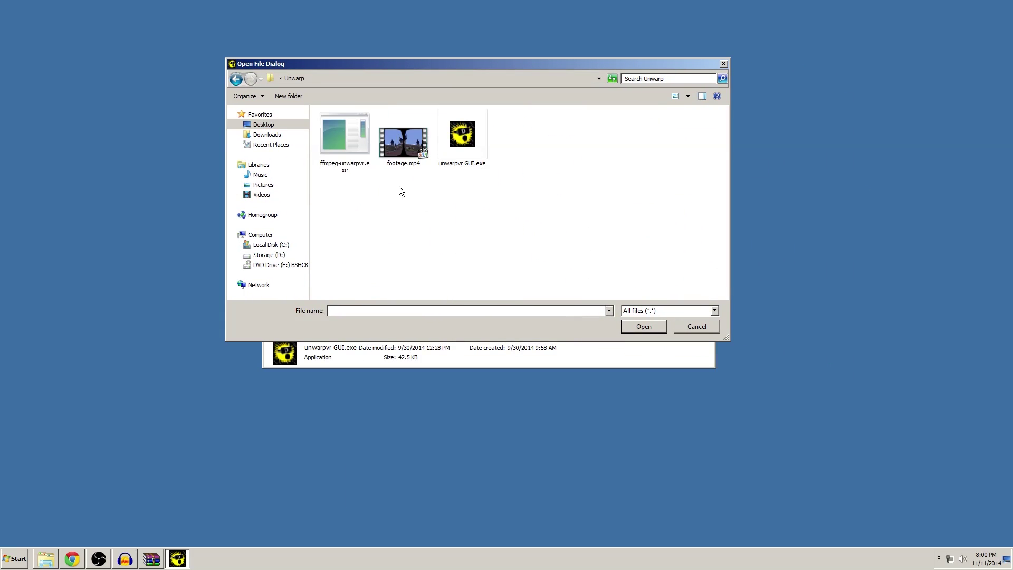
double_click(390, 143)
Step: Leave Render Test Frame Only off, keep 1920x1080 output at quality 18, and start unwarping
left_click_drag(597, 243, 469, 210)
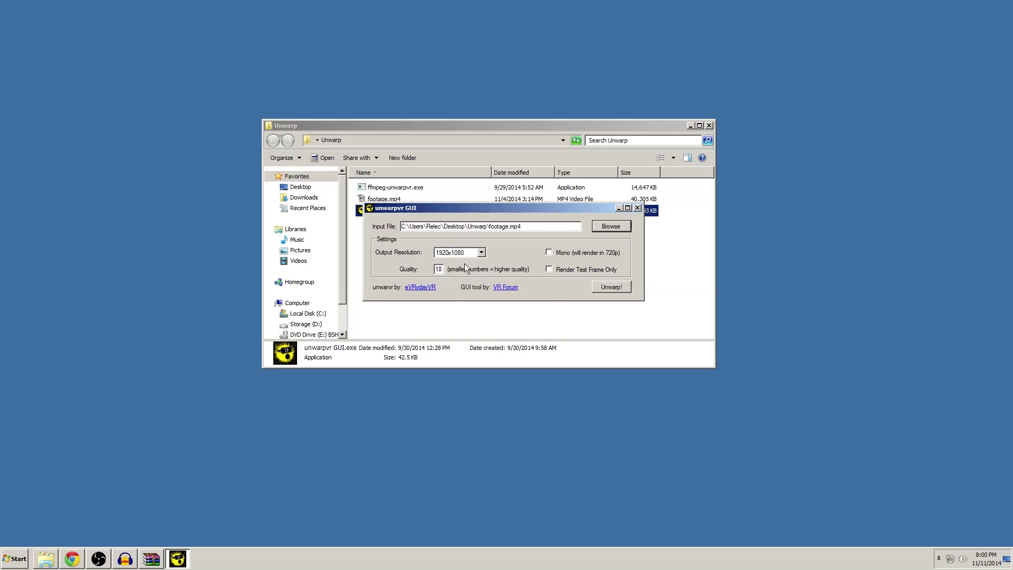
left_click_drag(449, 208, 413, 221)
left_click(513, 283)
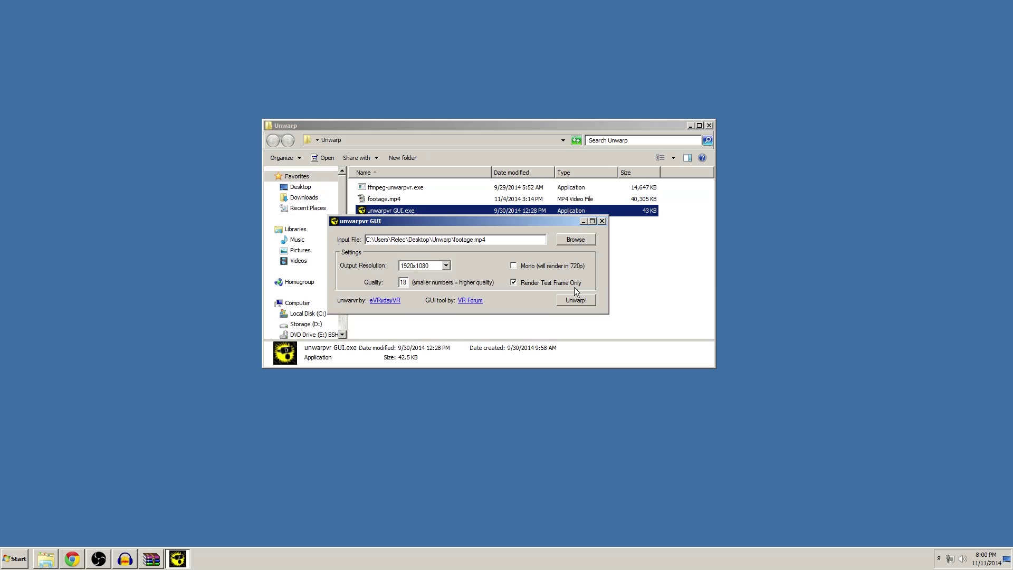
mouse_move(539, 222)
left_mouse_down()
mouse_move(641, 222)
mouse_move(557, 215)
left_mouse_up()
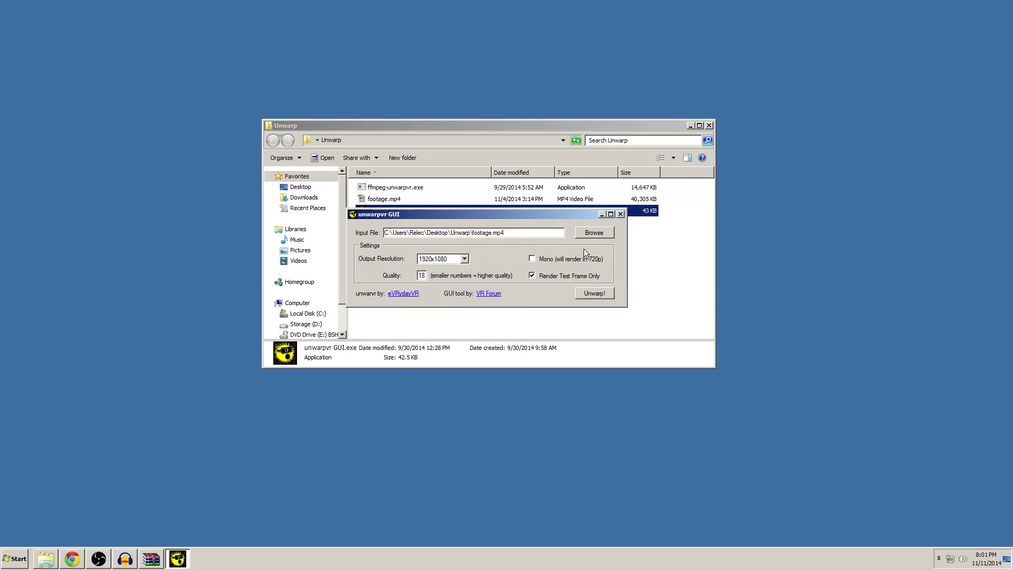
left_click(543, 276)
left_click(464, 258)
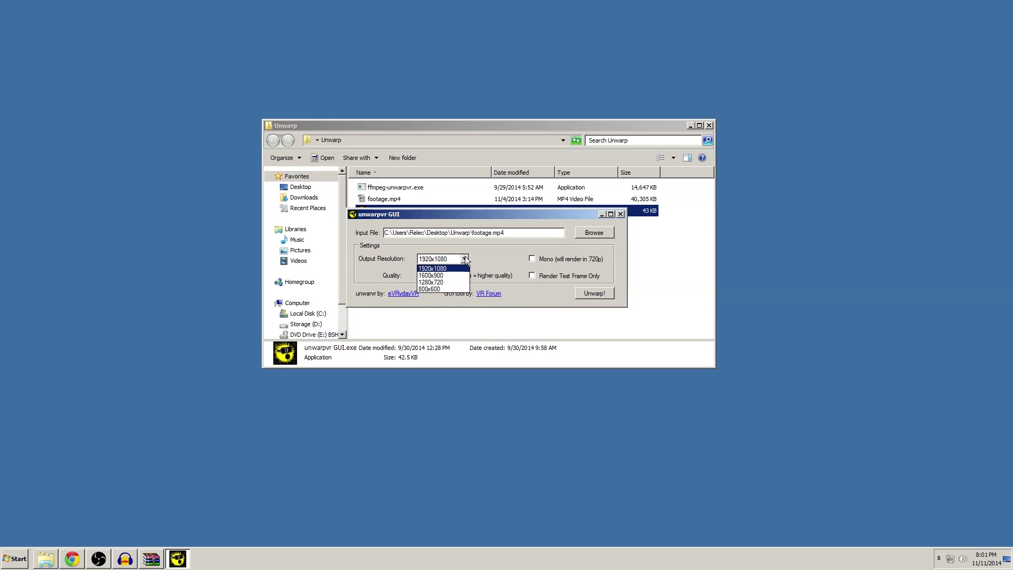
left_click(446, 269)
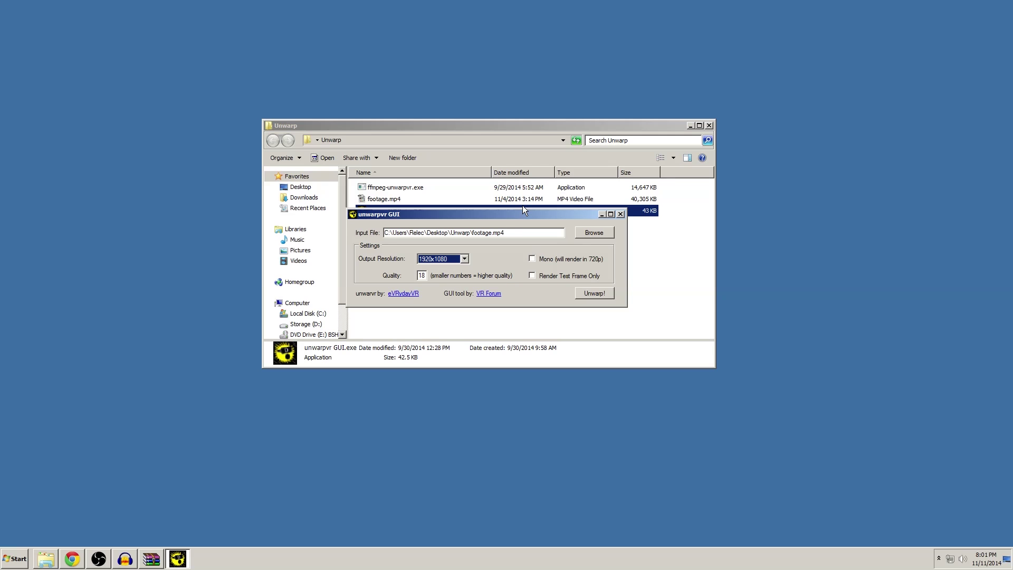
left_click(586, 294)
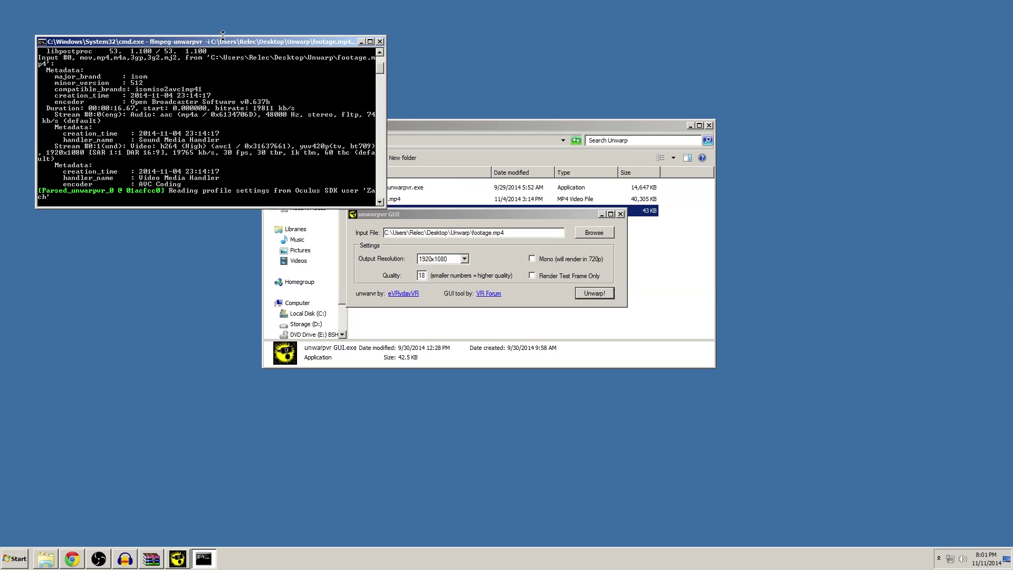
Step: Let the ffmpeg encode finish, producing a 36,286 KB out.mp4 in the Unwarp folder
left_click_drag(201, 41, 484, 89)
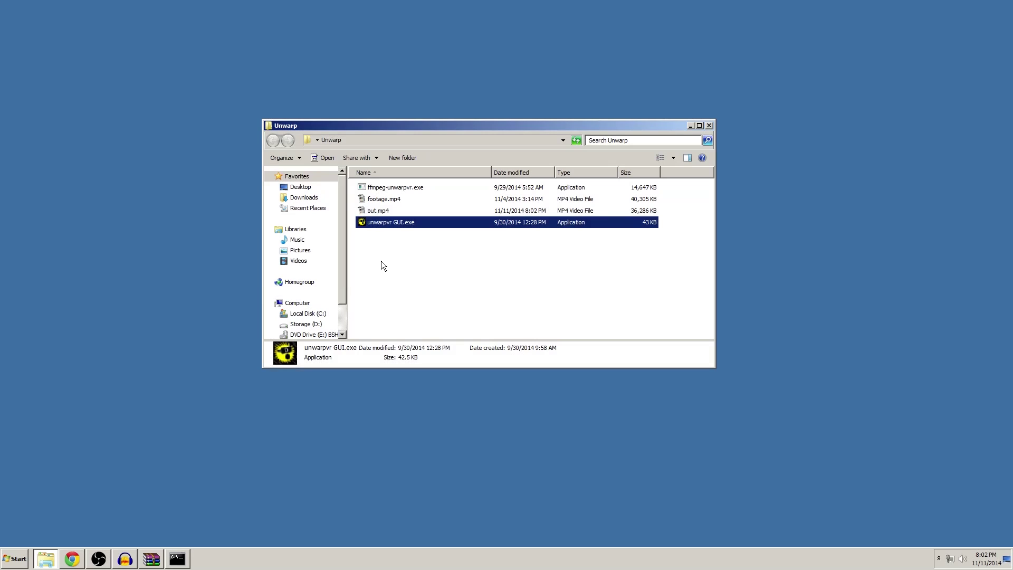
left_click(381, 261)
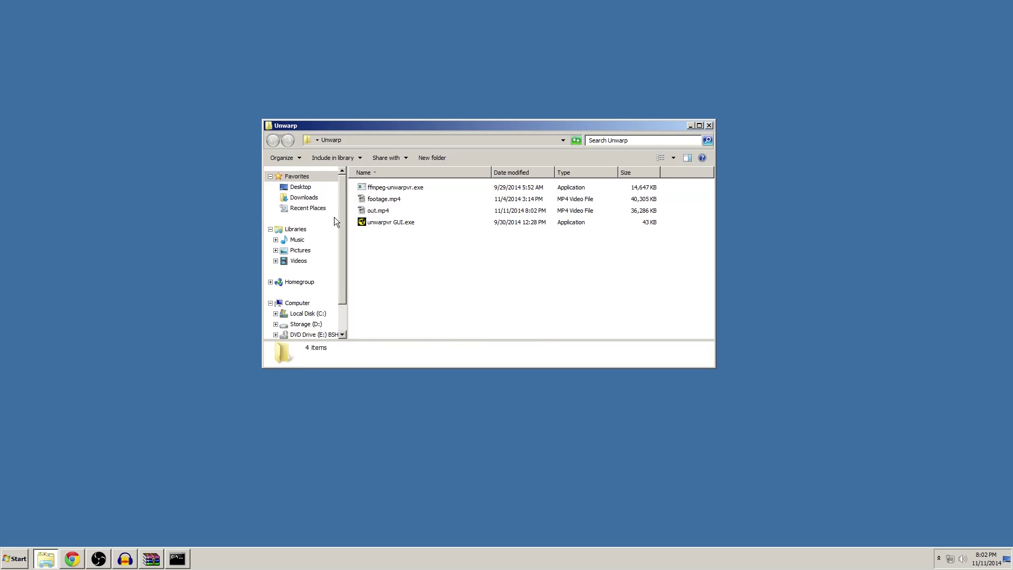
Step: Play out.mp4 full screen in MPC-HC to check the unwarped side-by-side footage
double_click(378, 212)
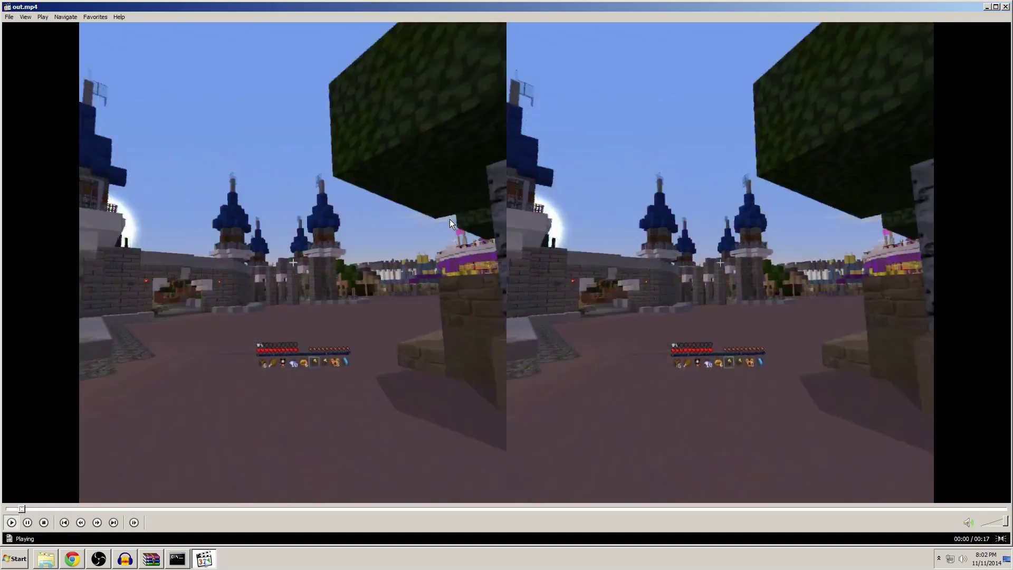
double_click(450, 220)
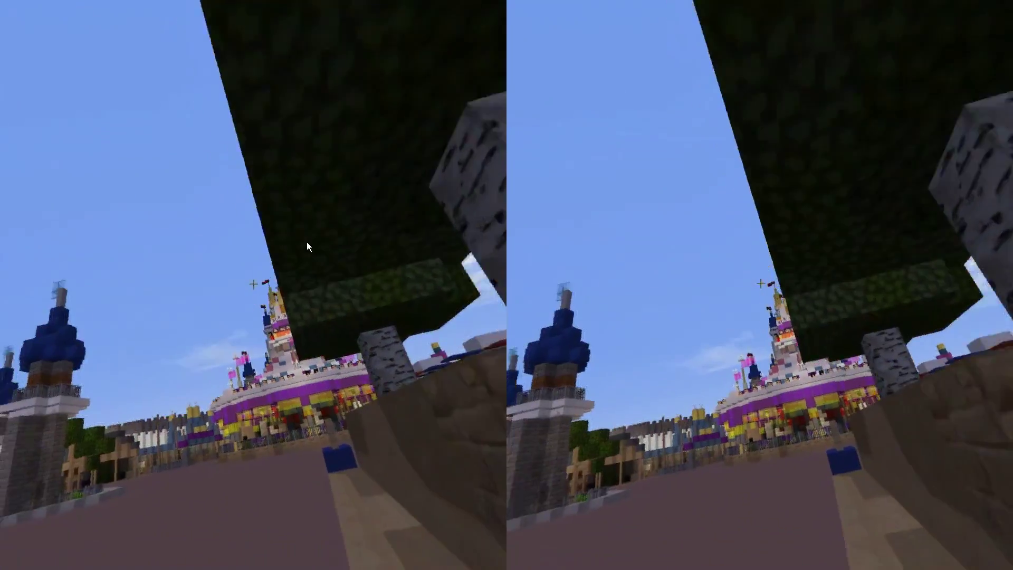